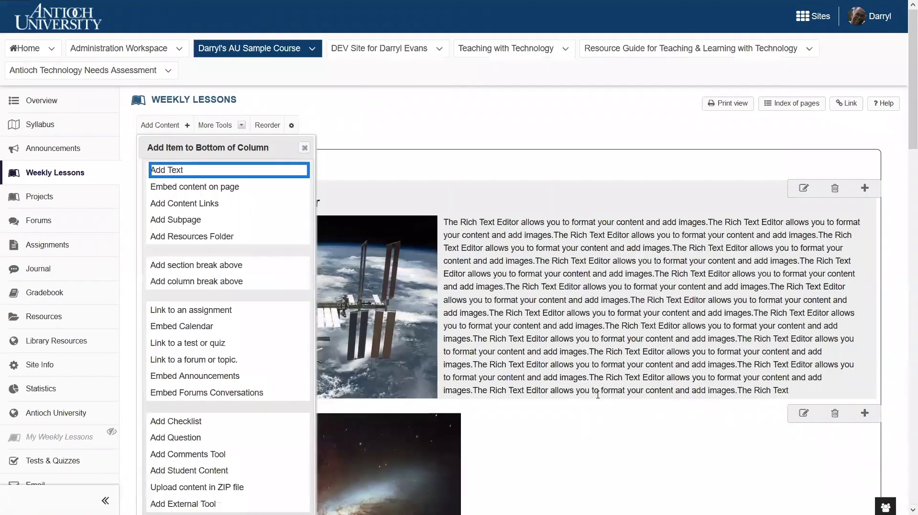
Step: Add a subpage titled Week 2 Assignments to the bottom of the Weekly Lessons page
click(187, 220)
text(Week 2 Assignments)
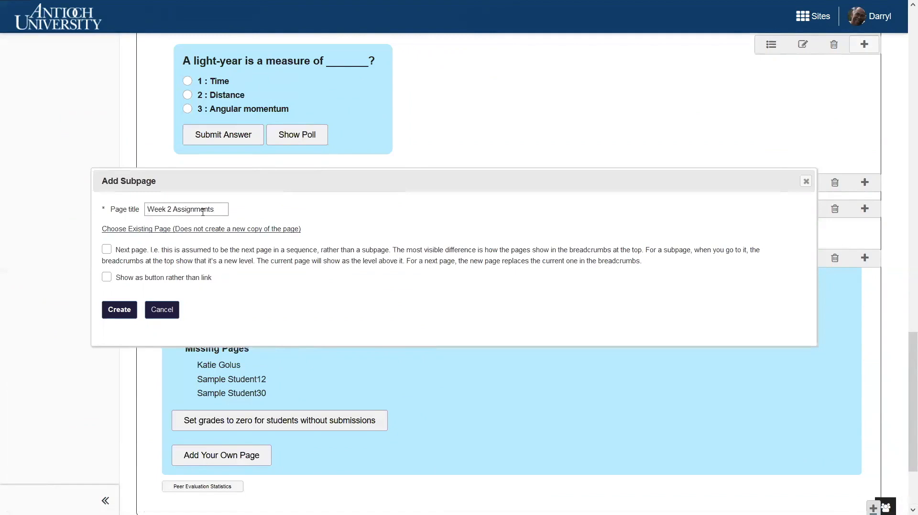
click(115, 311)
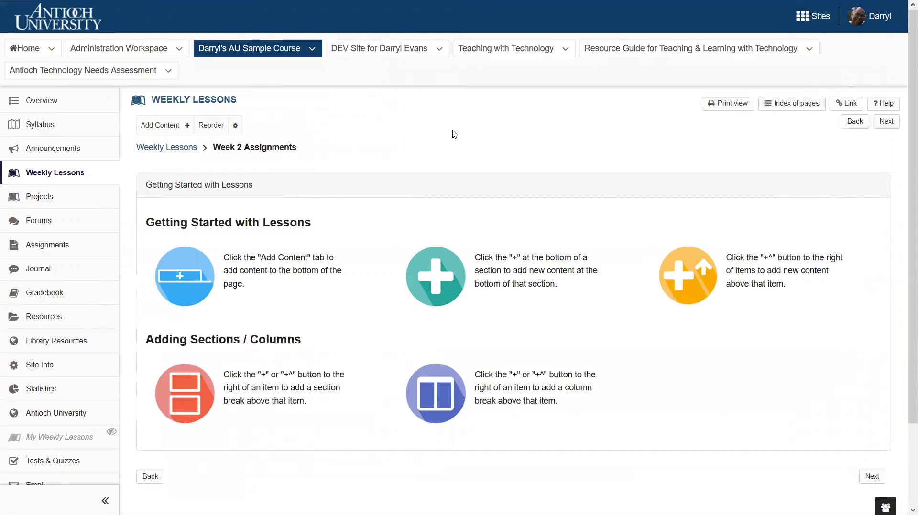
Step: Return to Weekly Lessons and add a subpage titled Week 2 Assignments (as button), shown as a button rather than a link
click(175, 151)
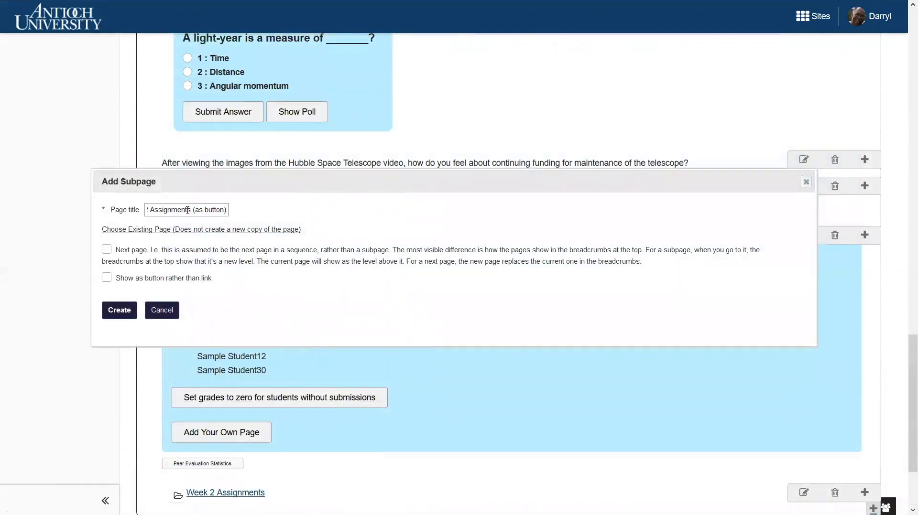
click(106, 279)
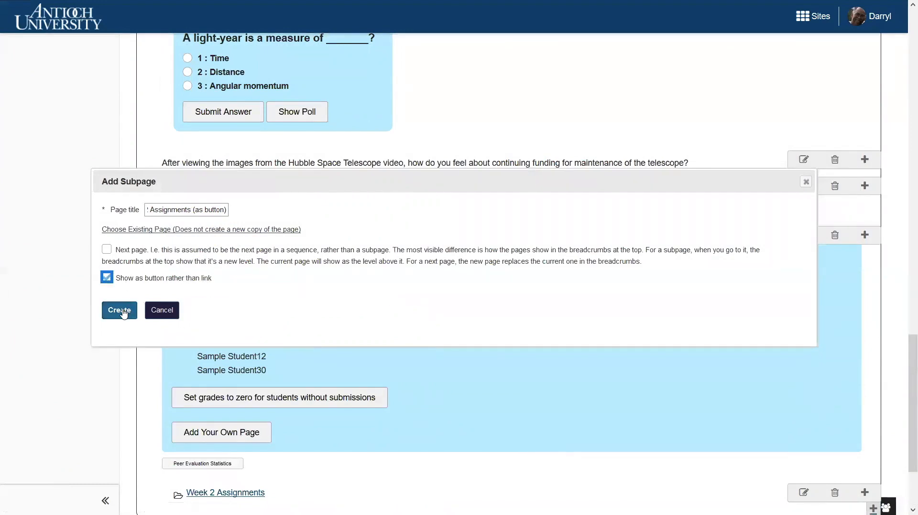
click(120, 311)
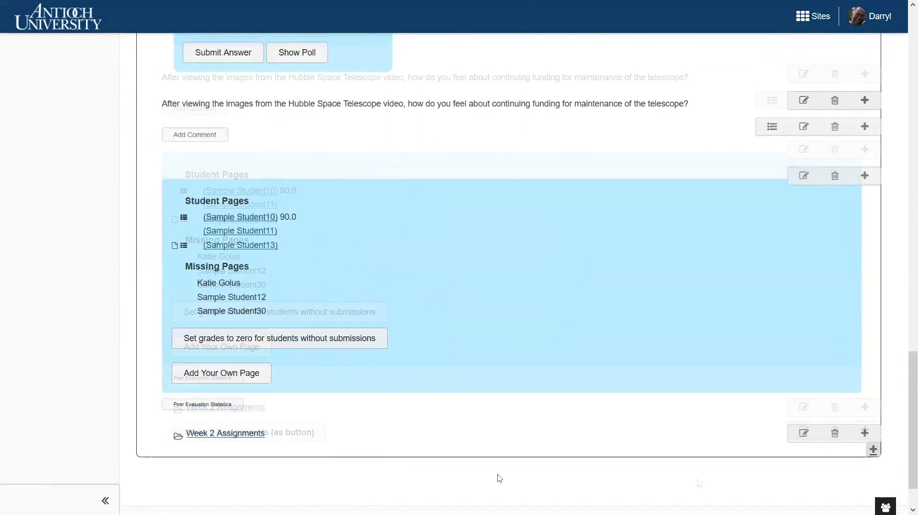
Step: Open the settings of the Week 2 Assignments subpage item at its item name
click(804, 434)
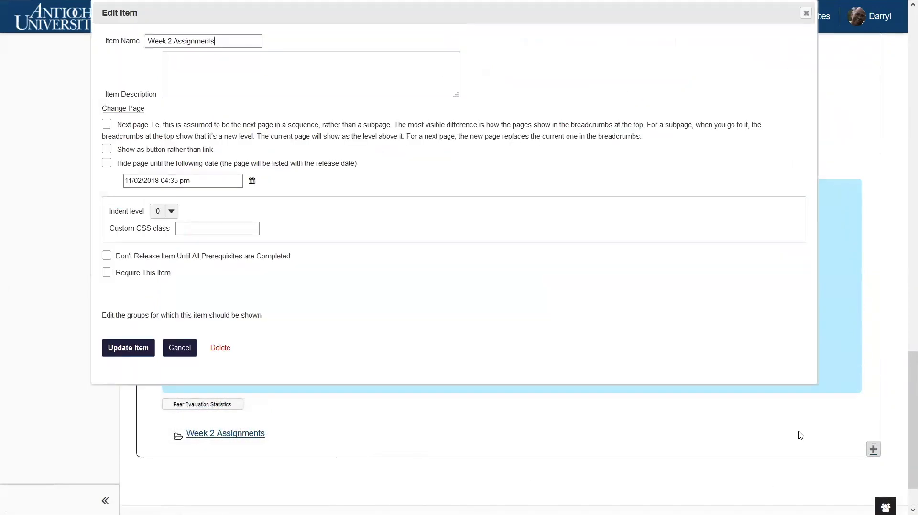
click(219, 41)
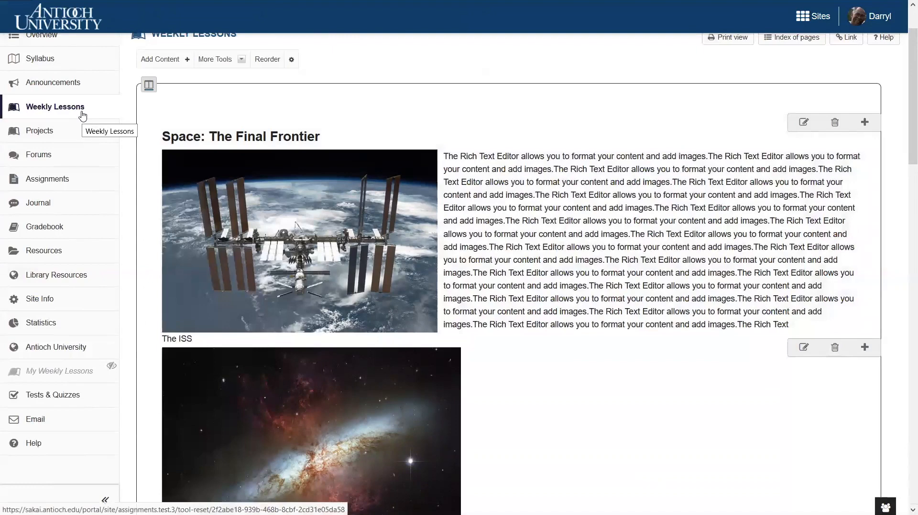
Step: Enable Lessons subpage navigation for the site in the Site Info tool settings and save the change
click(48, 301)
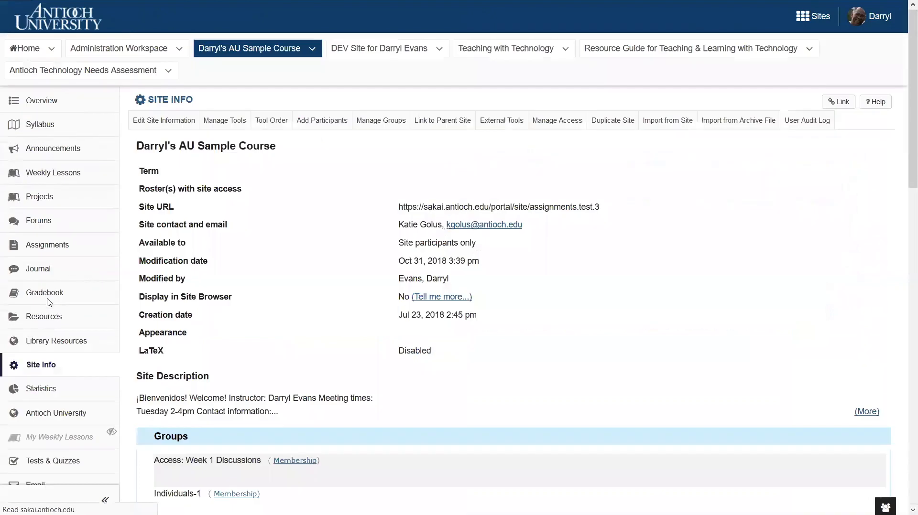
click(227, 125)
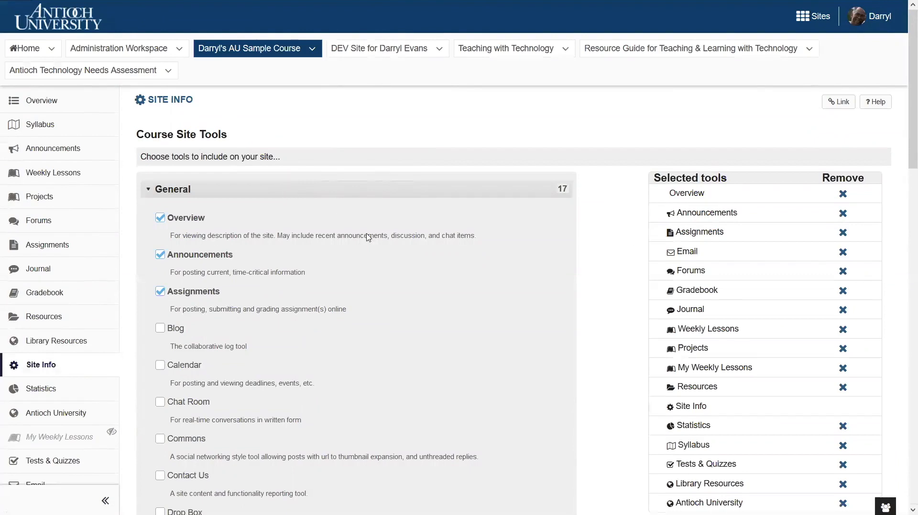
scroll(475, 277, down, 7)
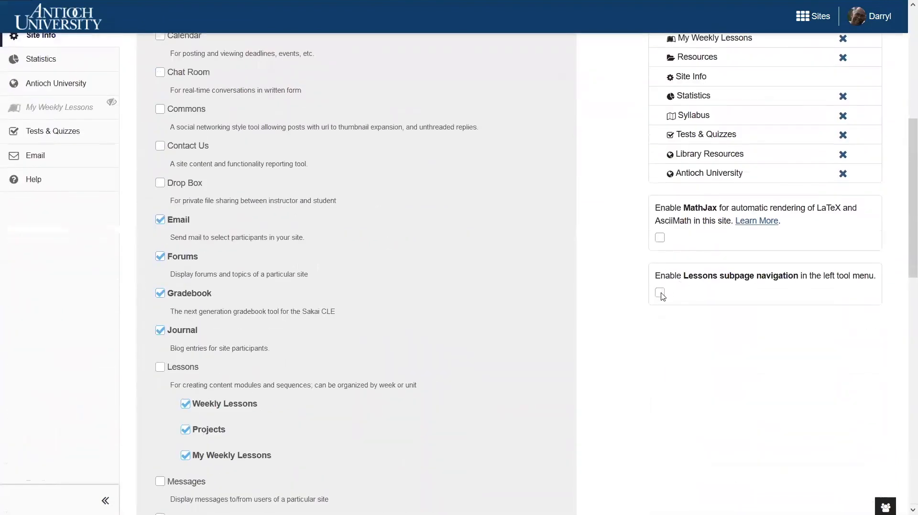
click(660, 293)
scroll(486, 289, down, 7)
scroll(414, 285, down, 7)
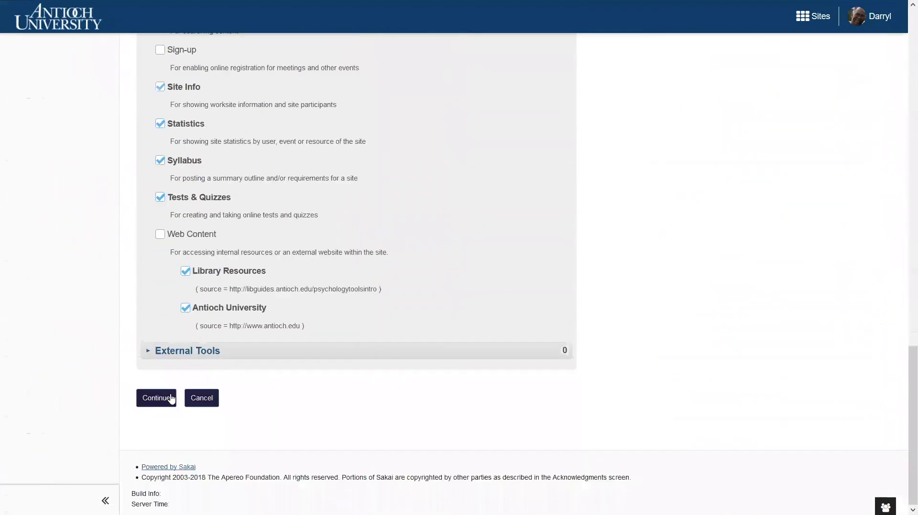
click(152, 398)
click(149, 493)
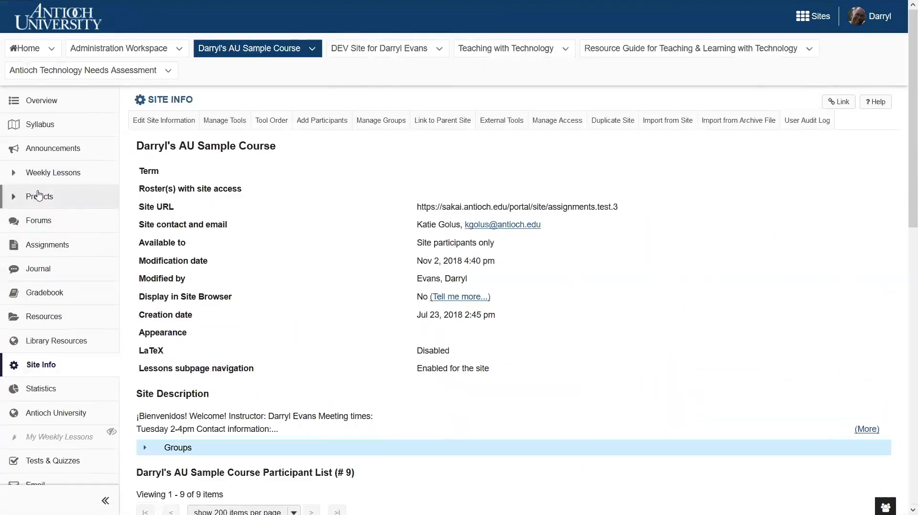
Step: Open the Weekly Lessons page in its item reordering view
click(48, 173)
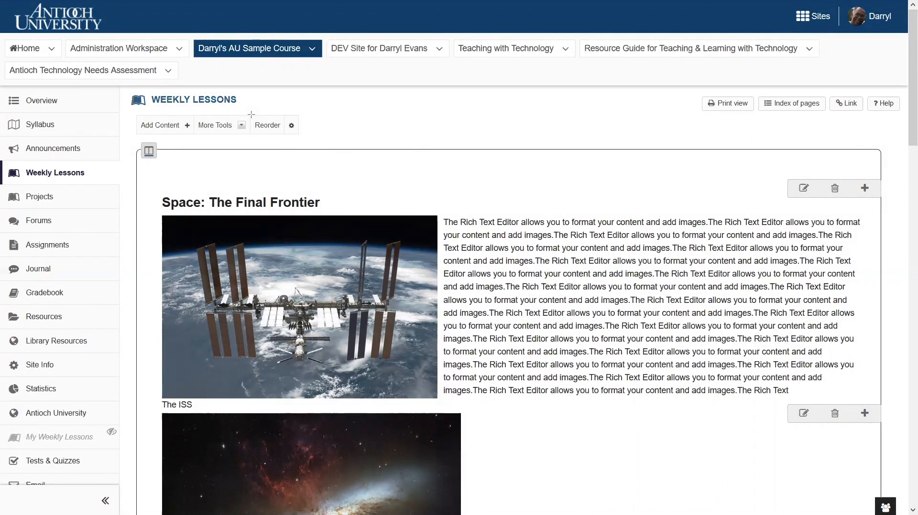
click(281, 126)
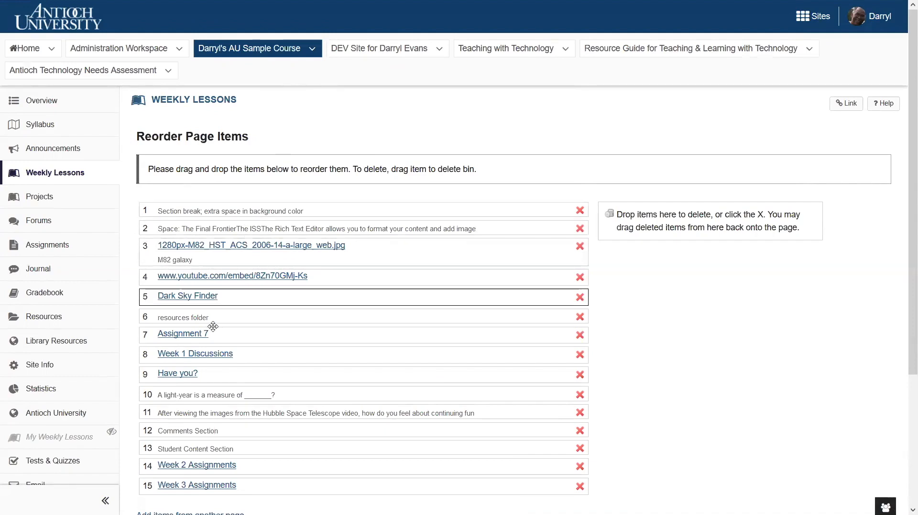
Step: Move the Hubble funding question above Dark Sky Finder, and remove Assignment 7 and restore it below the resources folder
drag(152, 414, 155, 298)
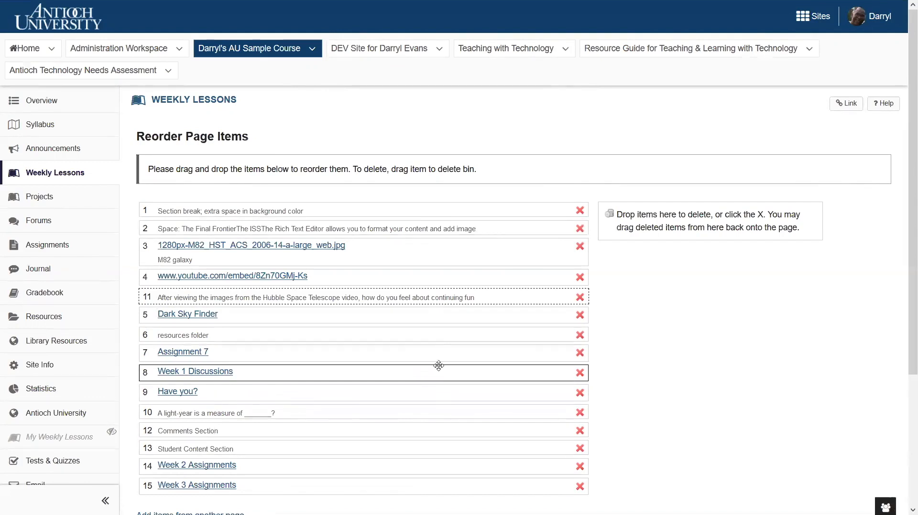
click(580, 354)
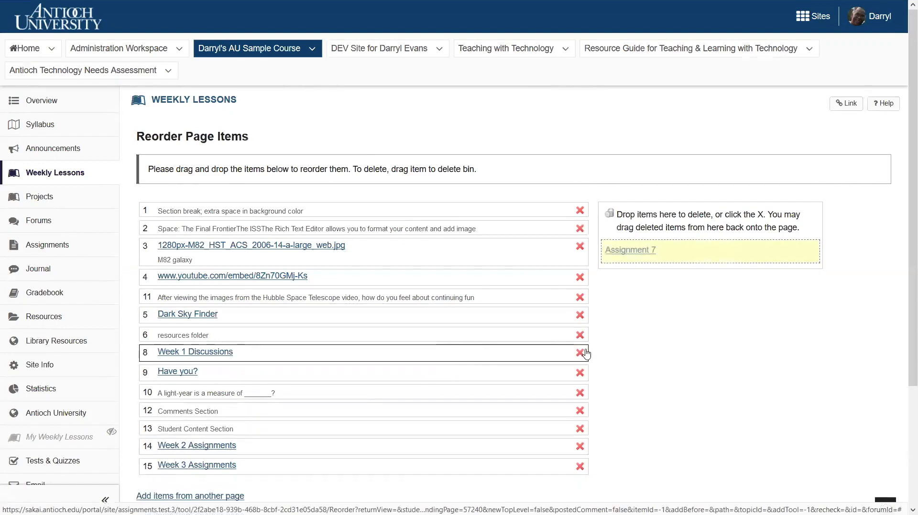
drag(674, 257, 225, 348)
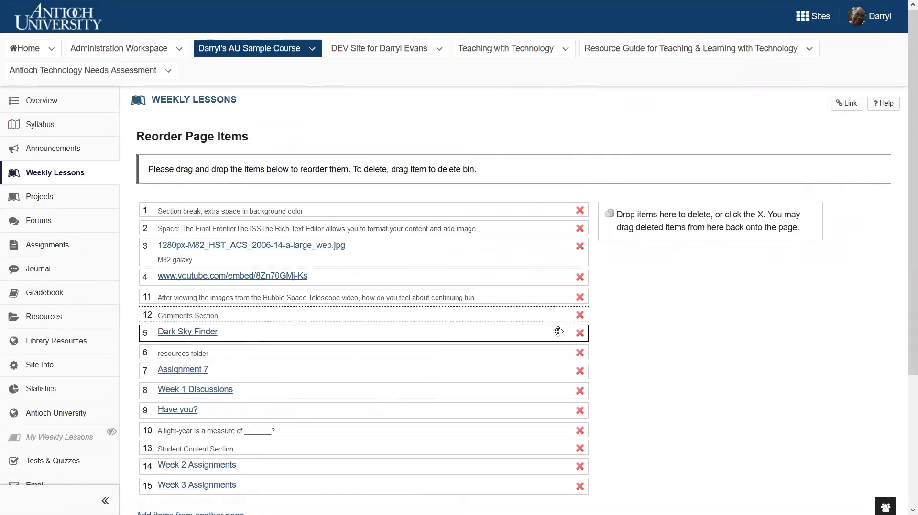
Step: Add the items from the Week 10 - on campus page to the Weekly Lessons reorder list
scroll(566, 338, down, 2)
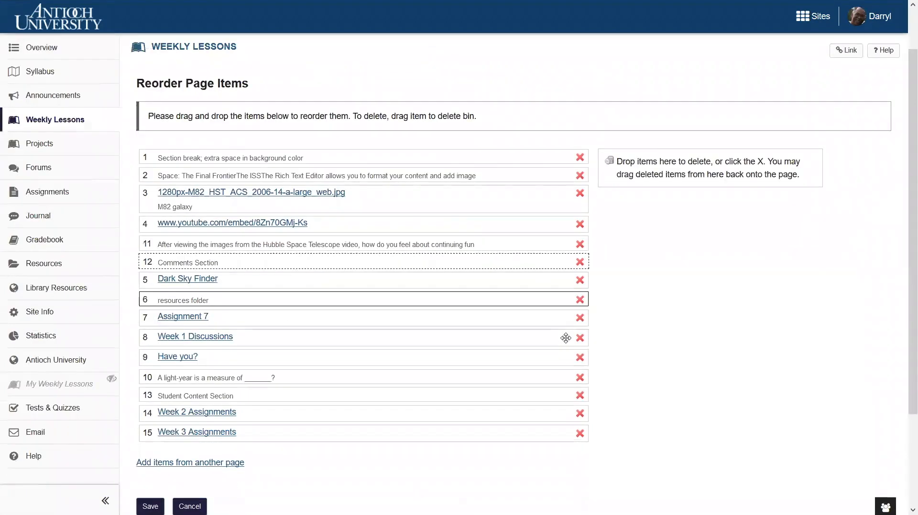
scroll(565, 338, down, 2)
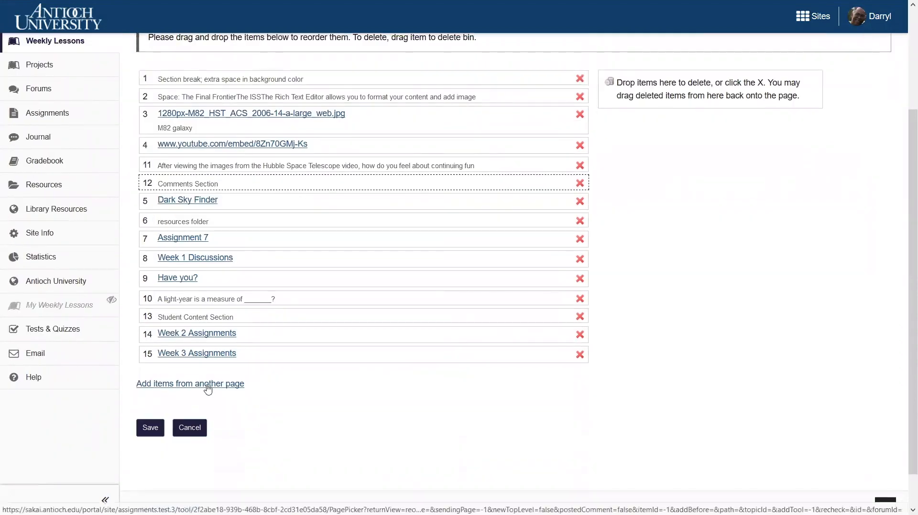
click(208, 389)
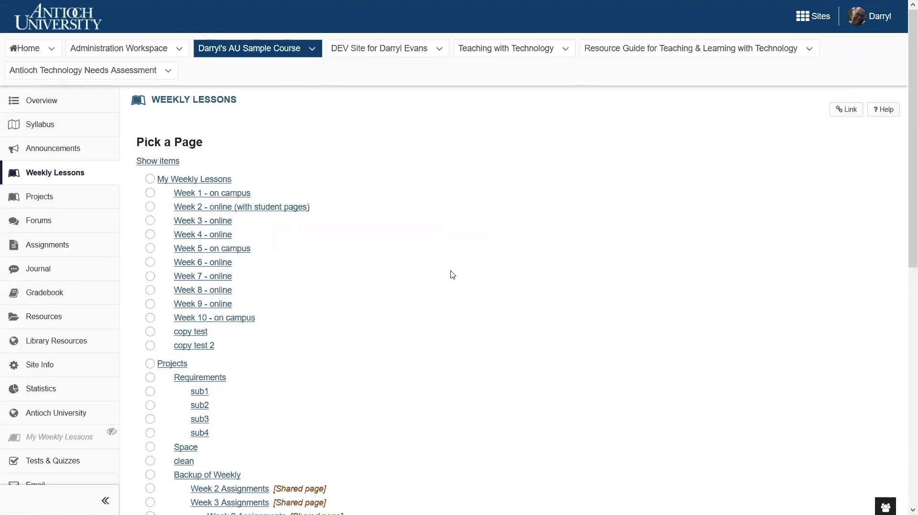
click(150, 318)
scroll(187, 335, down, 8)
click(179, 446)
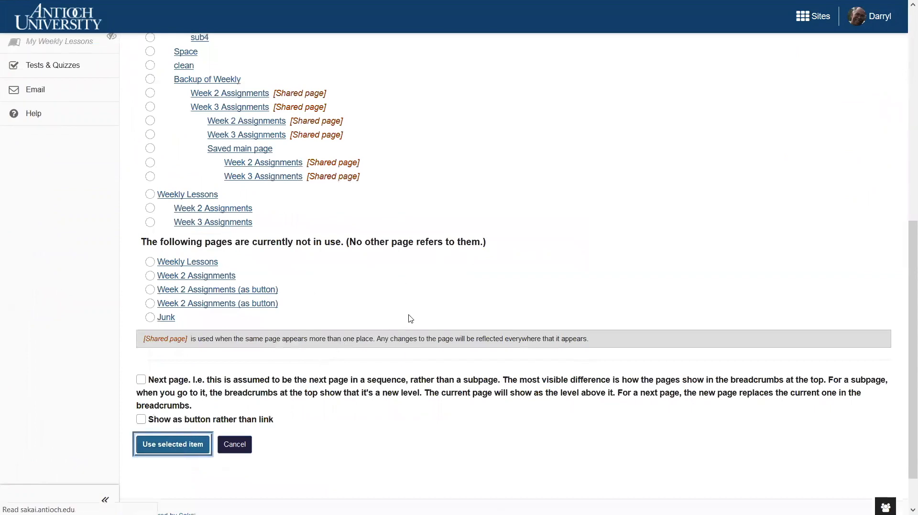
scroll(408, 314, down, 5)
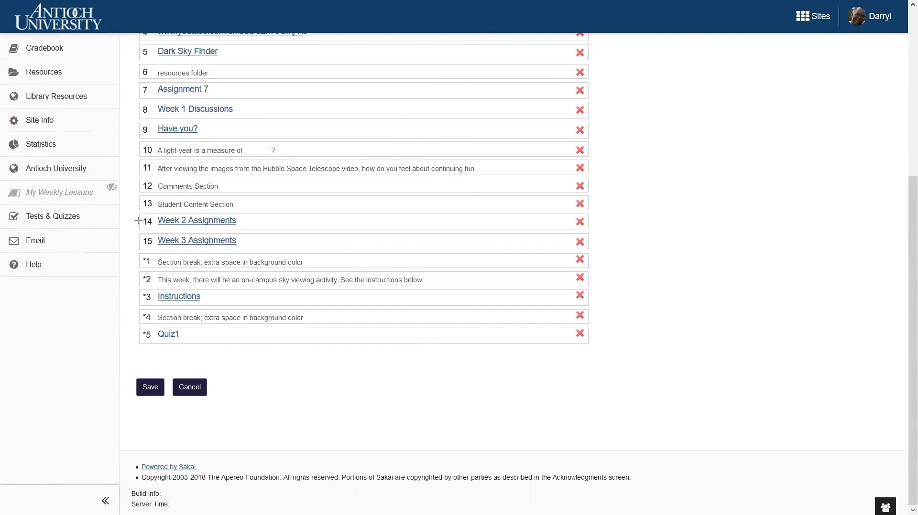
drag(138, 250, 163, 357)
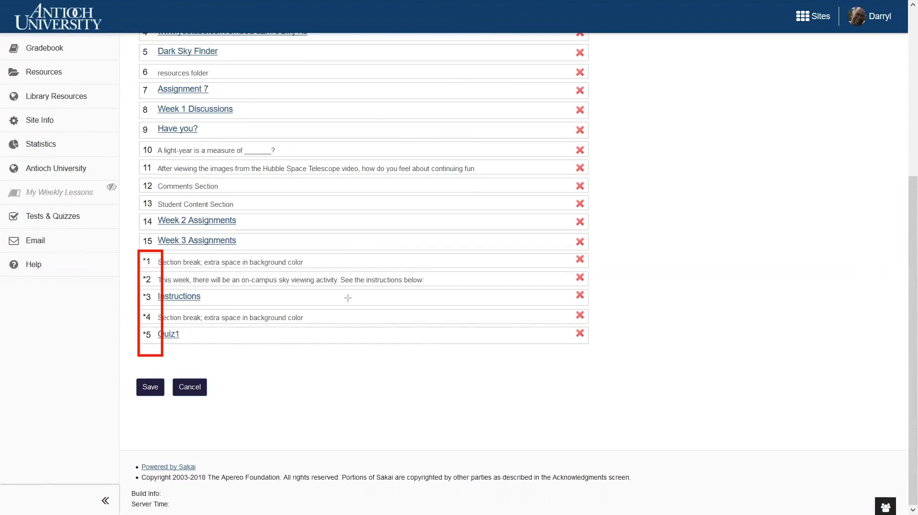
key(ctrl+z)
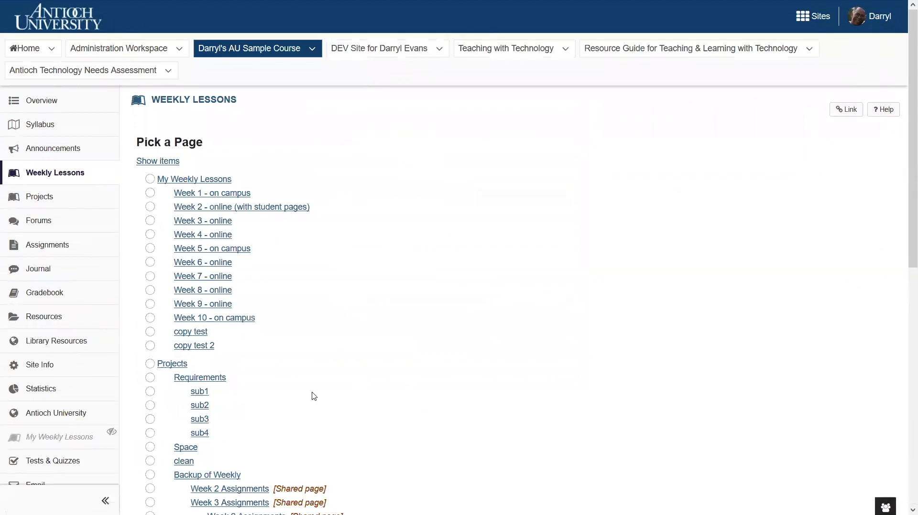
Step: Look through the page picker list for shared pages and pages that are not in use
scroll(314, 396, down, 1)
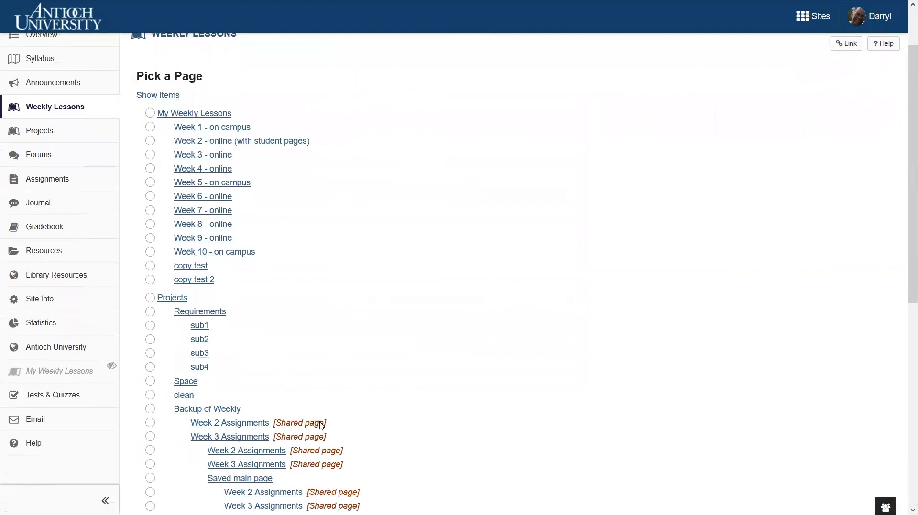
scroll(319, 424, down, 4)
scroll(320, 425, down, 2)
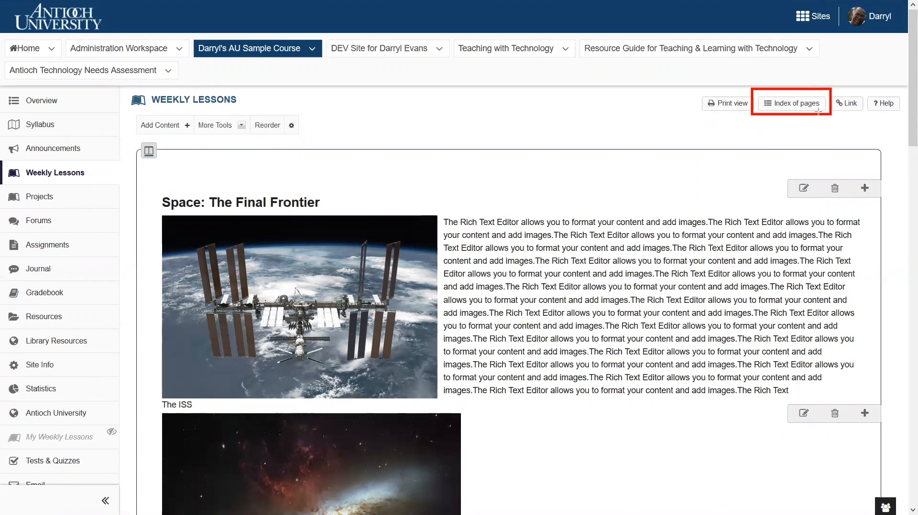
Step: Open the index of pages and expand the contents of Week 2 - online (with student pages)
click(817, 106)
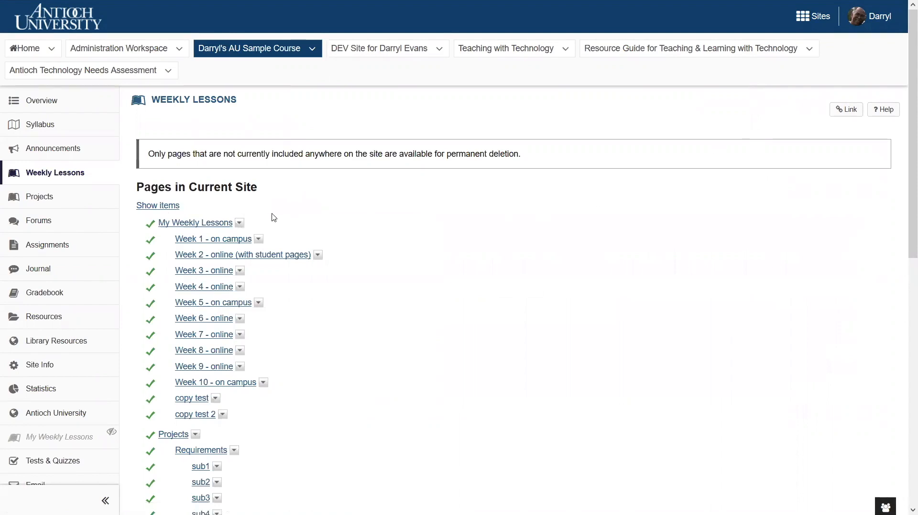
click(318, 256)
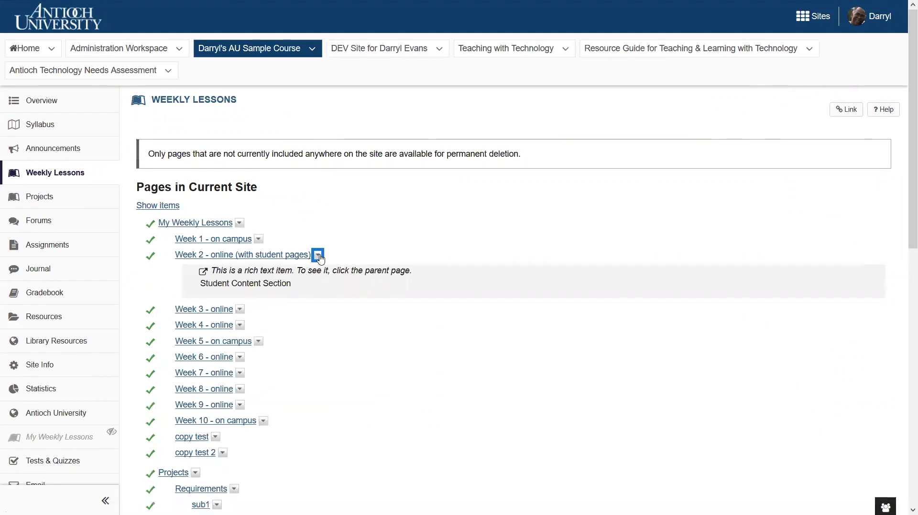
Step: Show the items of all pages in the index, review them, and hide them again
click(170, 206)
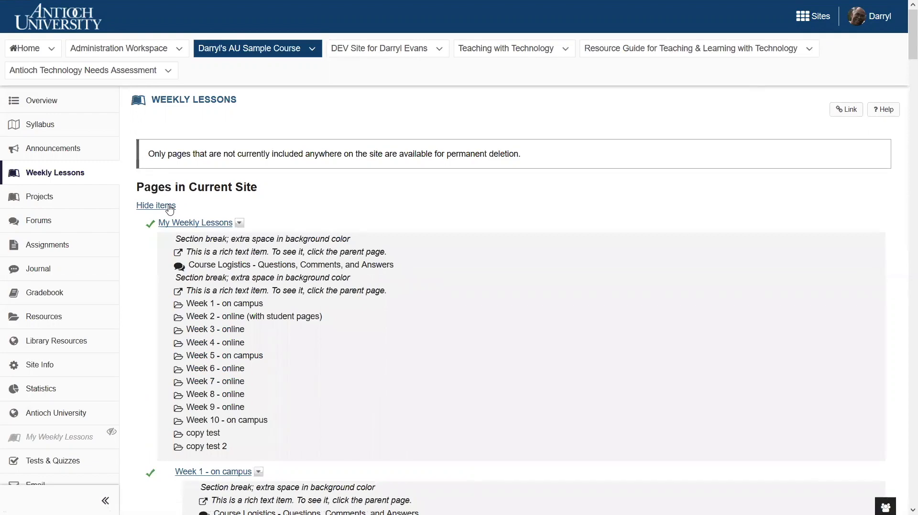
scroll(296, 310, down, 8)
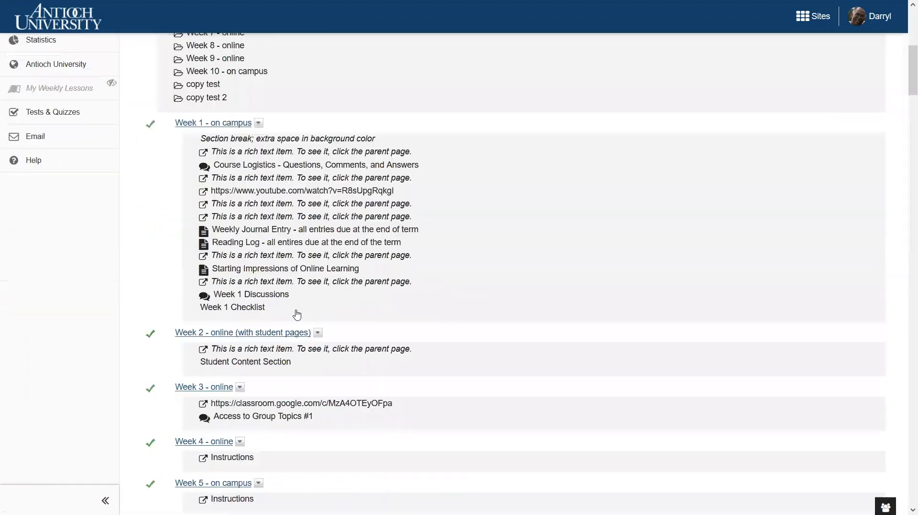
scroll(297, 310, down, 4)
scroll(297, 303, up, 9)
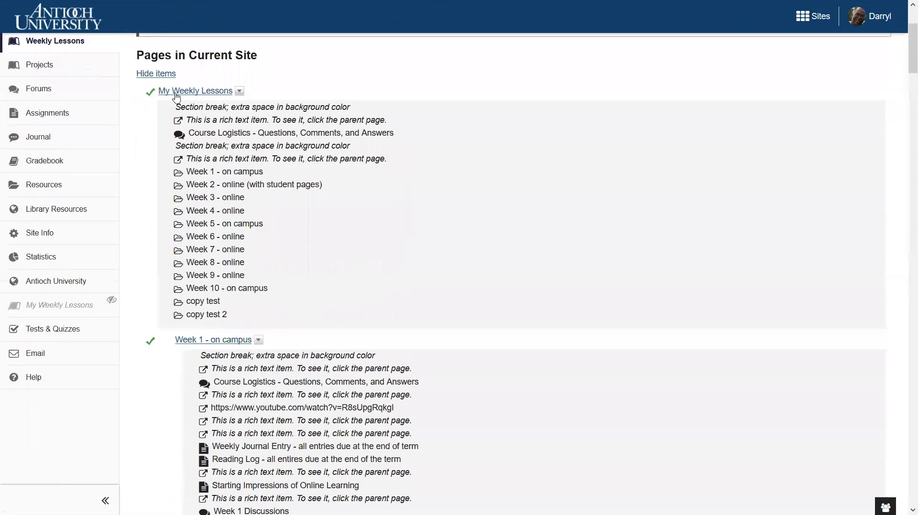
click(164, 75)
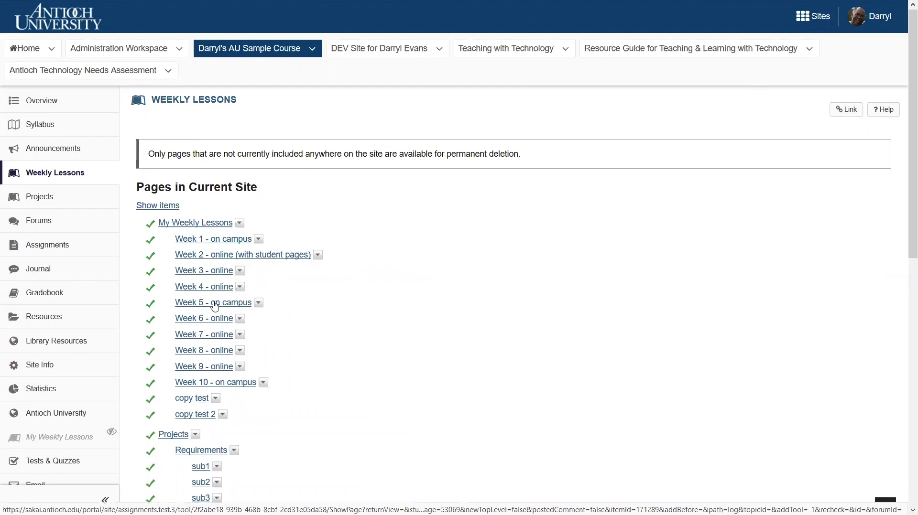
Step: Examine the index's check marks and shared-page labels, down to the unused pages available for deletion
drag(139, 232, 162, 247)
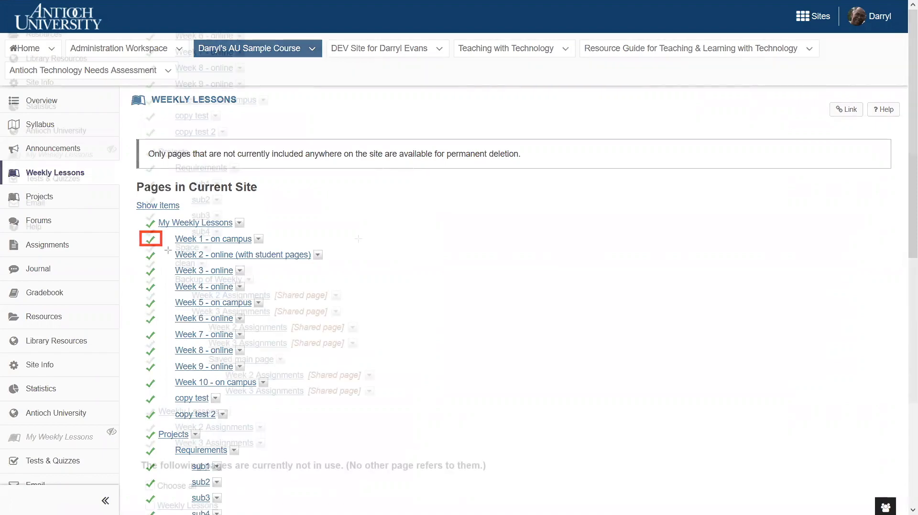
scroll(358, 237, down, 5)
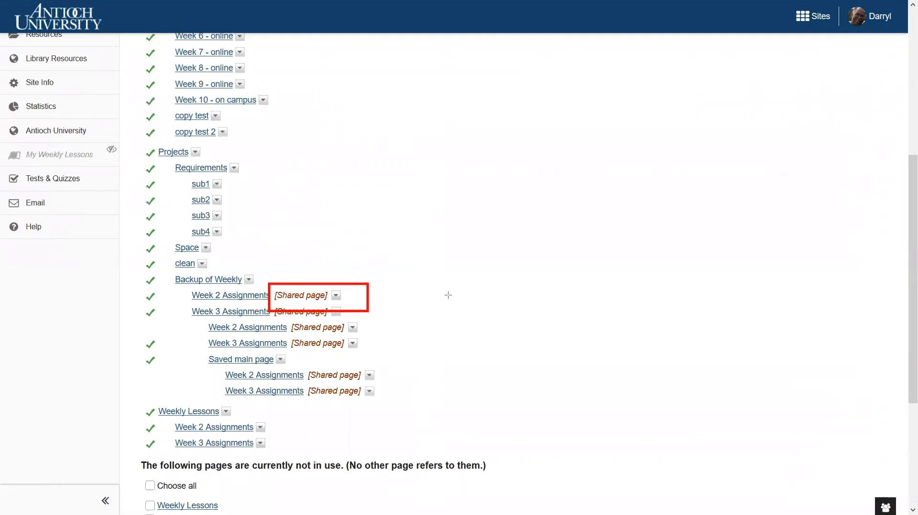
scroll(293, 385, down, 3)
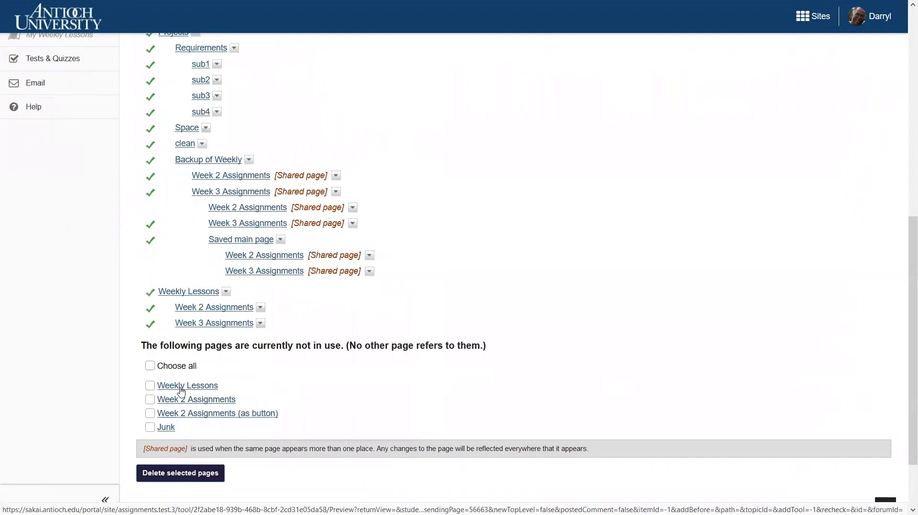
Step: Delete the unused page Junk from the list of pages not in use
click(150, 427)
click(177, 475)
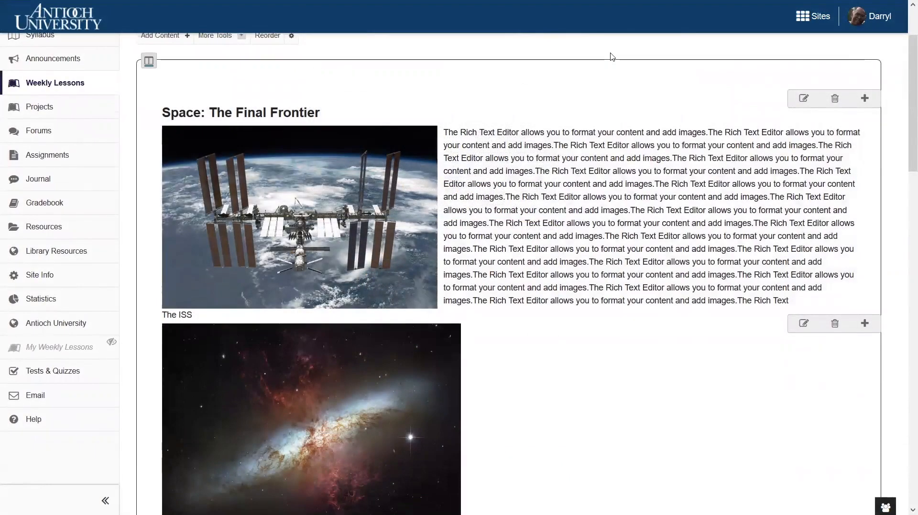
Step: Add a section break above the Hubble Space Telescope video on the Weekly Lessons page
scroll(615, 76, down, 4)
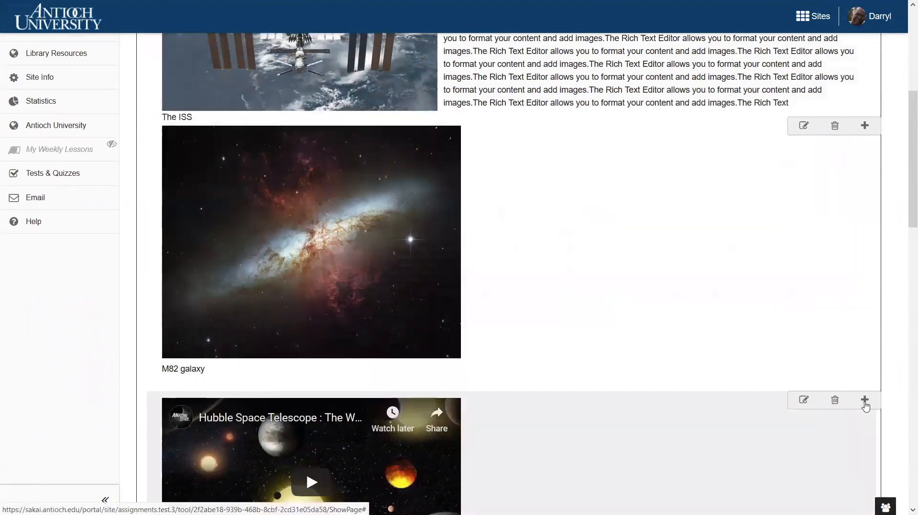
click(866, 406)
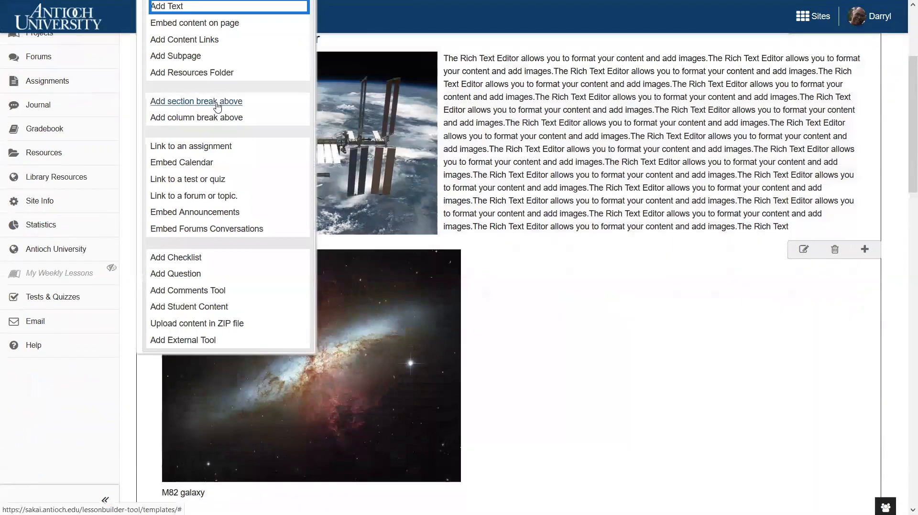
click(218, 106)
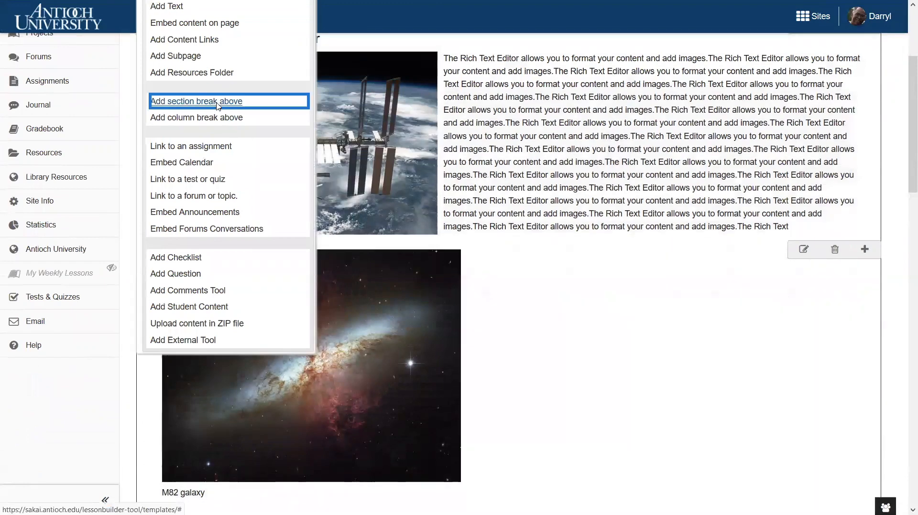
Step: Add a section break after the last item on the page and merge the empty section back into the one above
scroll(522, 245, down, 5)
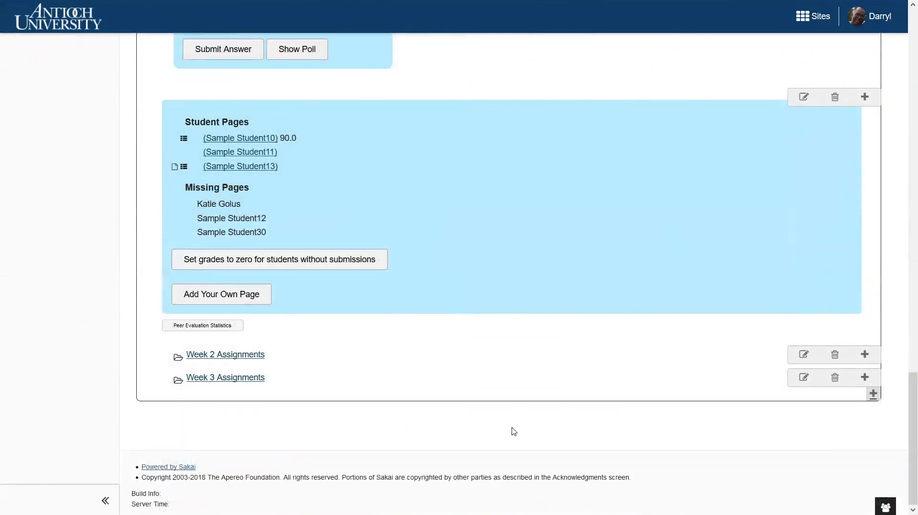
click(874, 396)
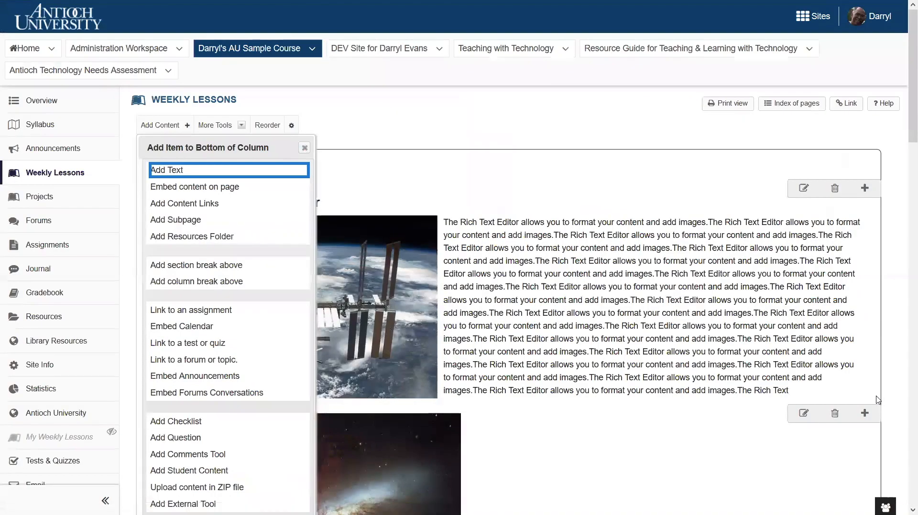
click(210, 265)
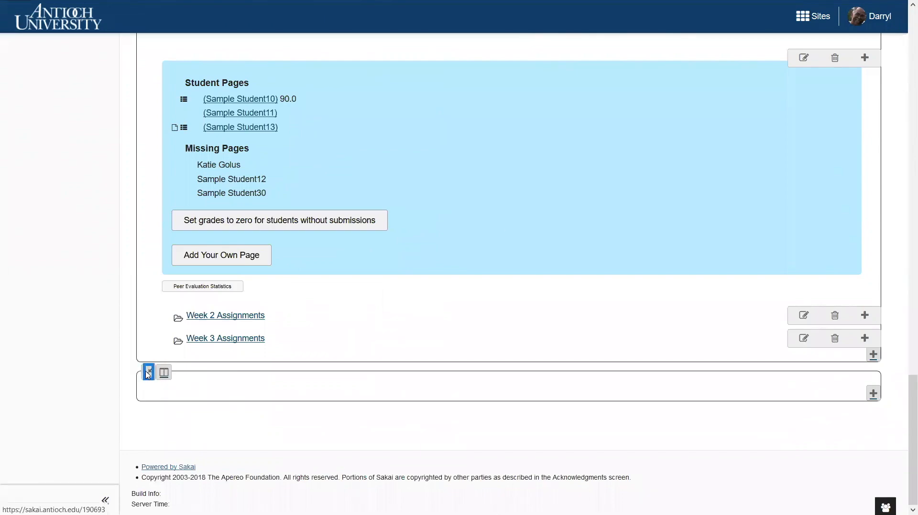
click(148, 373)
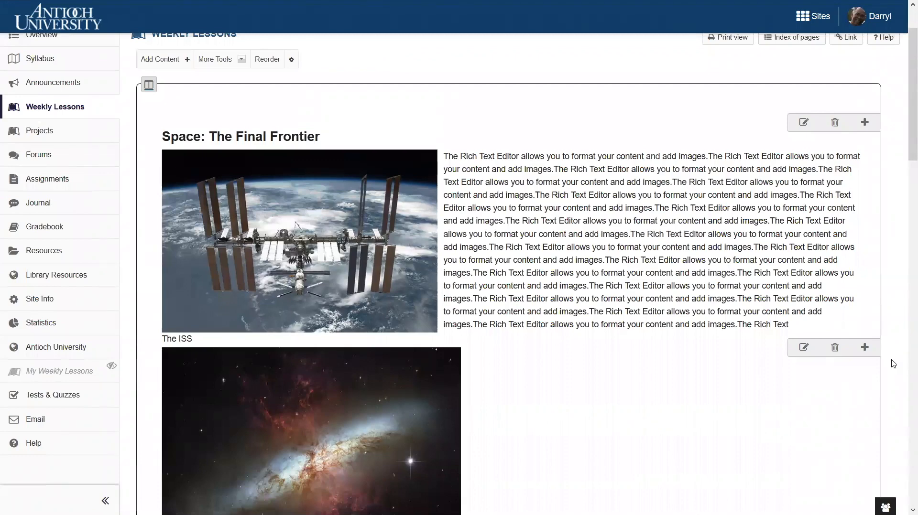
Step: Add a column break above the M82 galaxy image so that it starts a second column
click(865, 348)
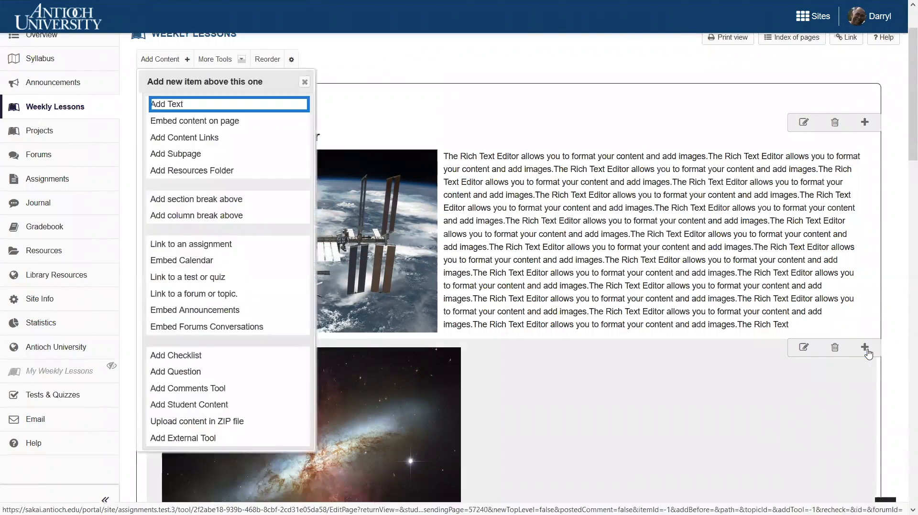
click(207, 218)
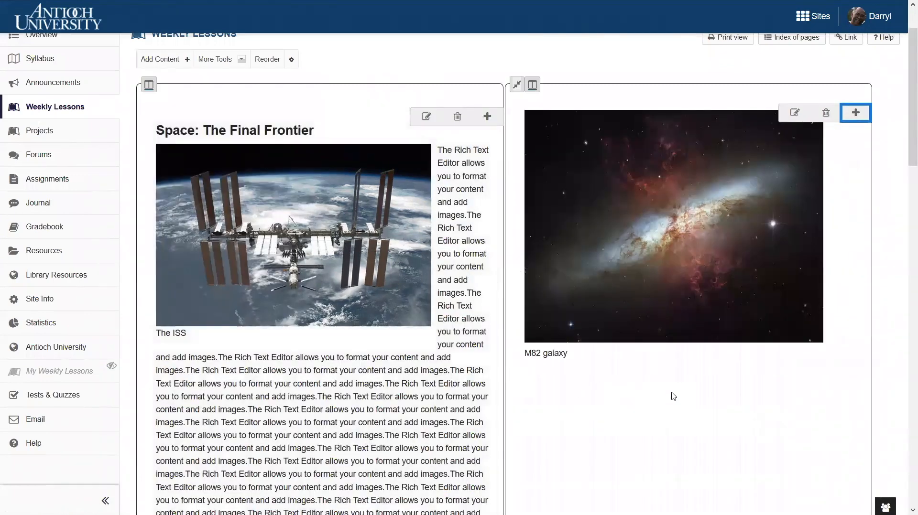
scroll(621, 302, down, 1)
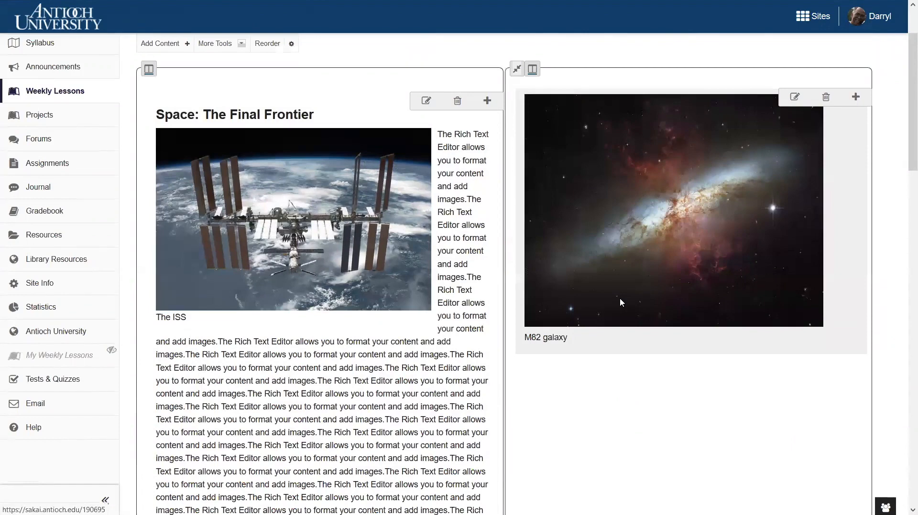
scroll(621, 302, up, 1)
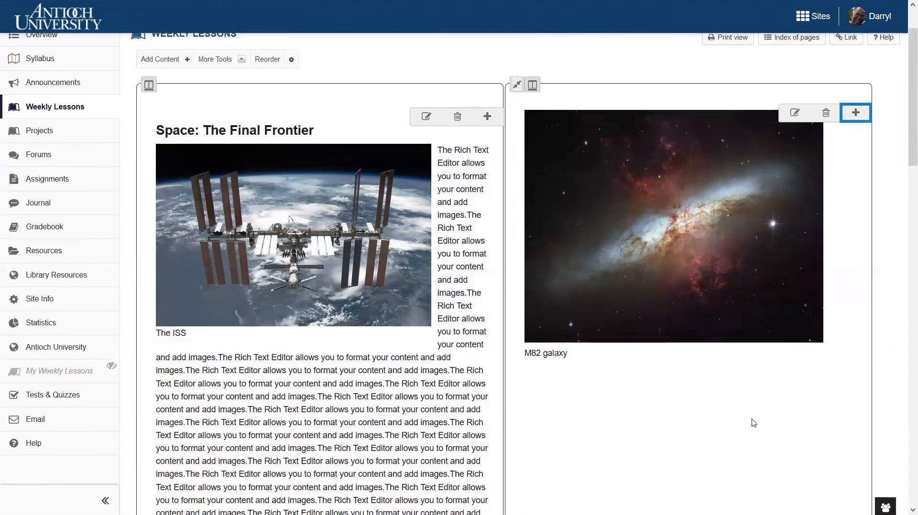
Step: Add a column break at the end of the M82 galaxy column and join the empty third column back into it
scroll(753, 427, down, 3)
scroll(754, 427, down, 5)
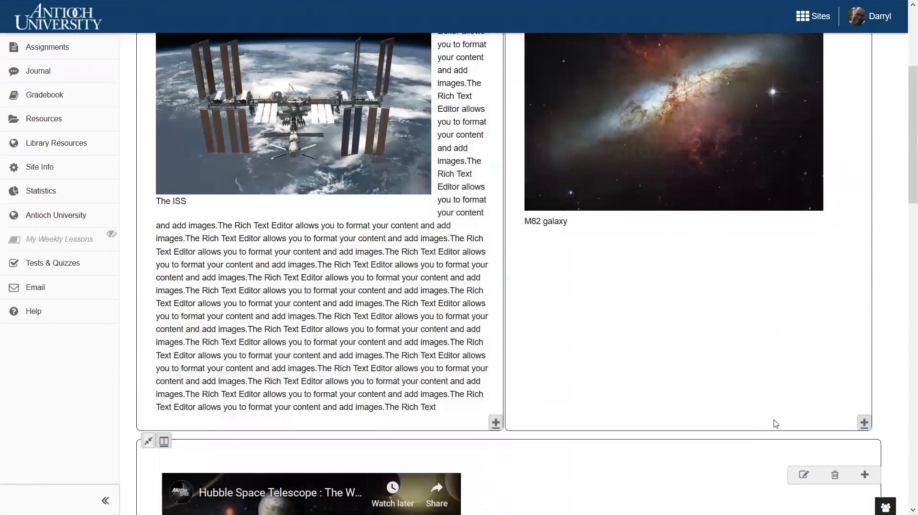
click(864, 424)
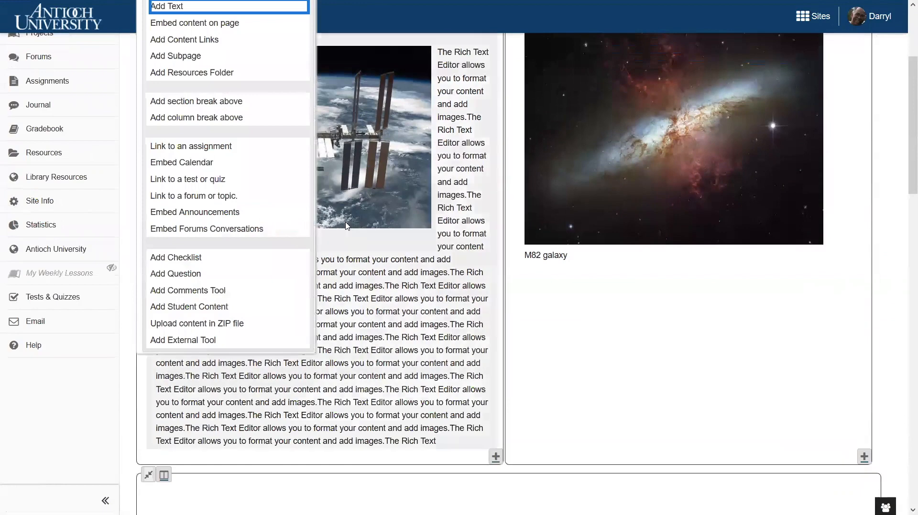
click(214, 120)
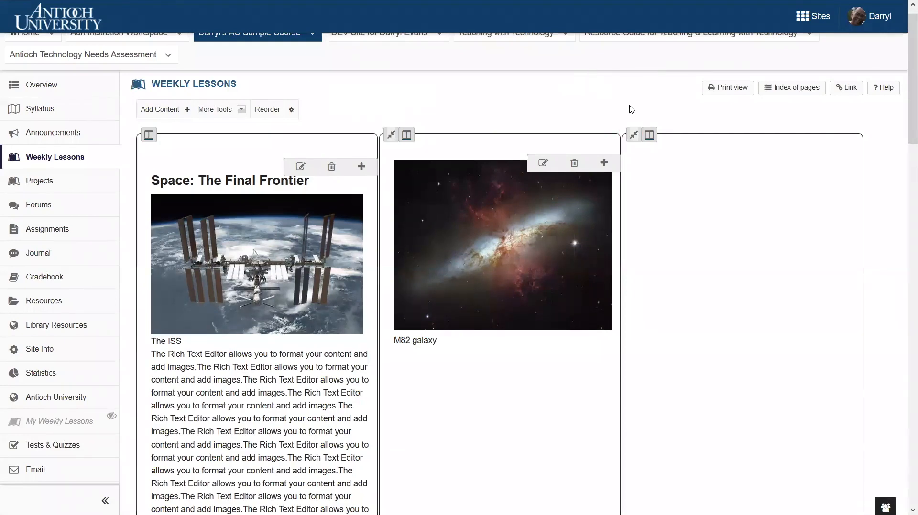
click(632, 136)
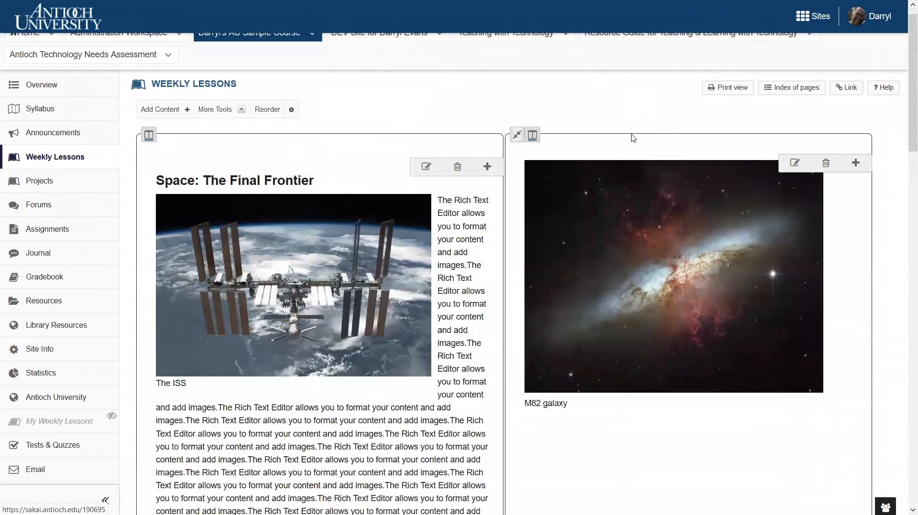
Step: Set the Space: The Final Frontier column to hold two inner columns with text flowing between them
scroll(590, 462, down, 2)
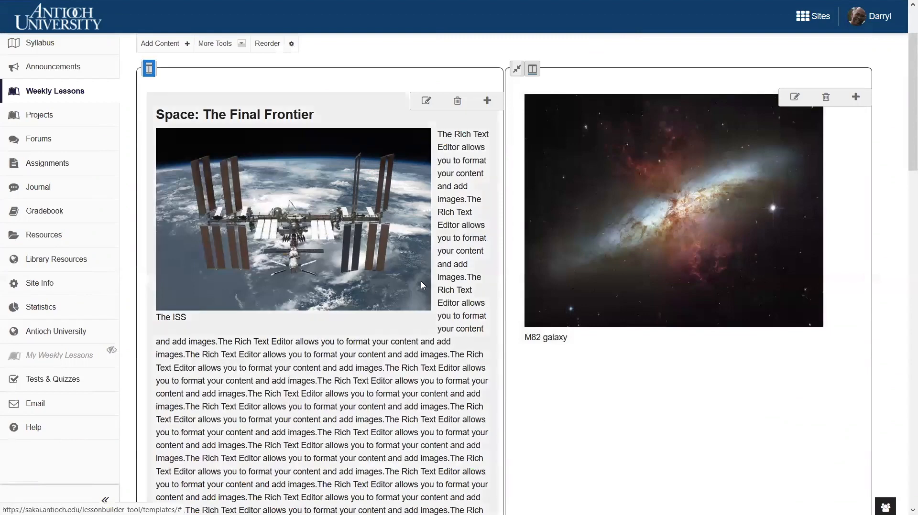
click(148, 69)
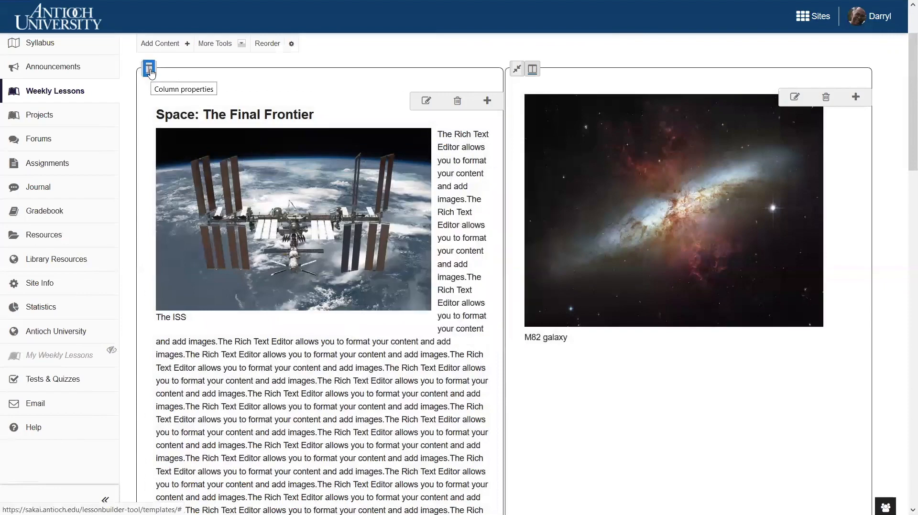
click(147, 69)
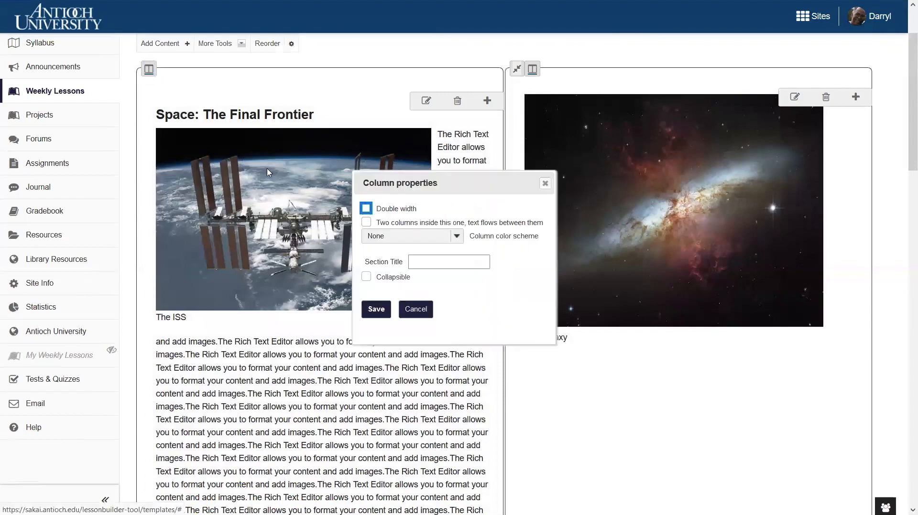
click(366, 222)
click(382, 310)
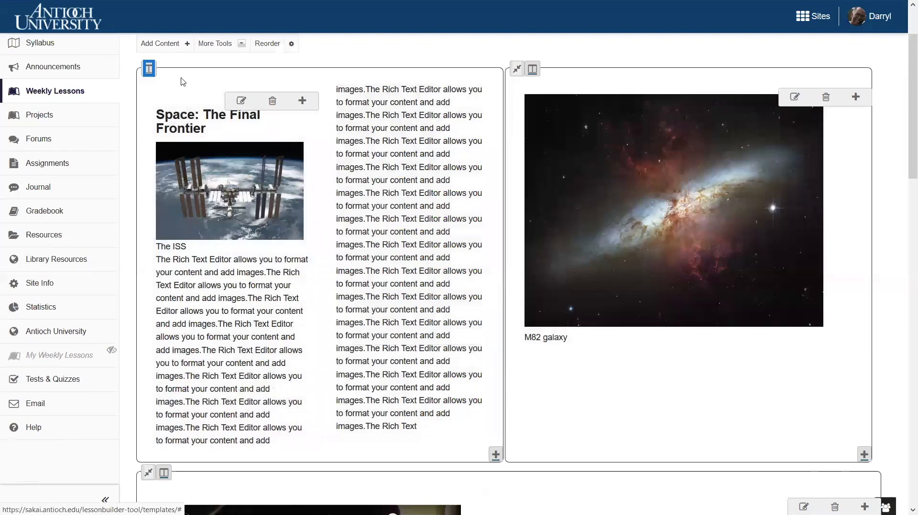
Step: Make the Space: The Final Frontier column double width and save its properties
click(149, 69)
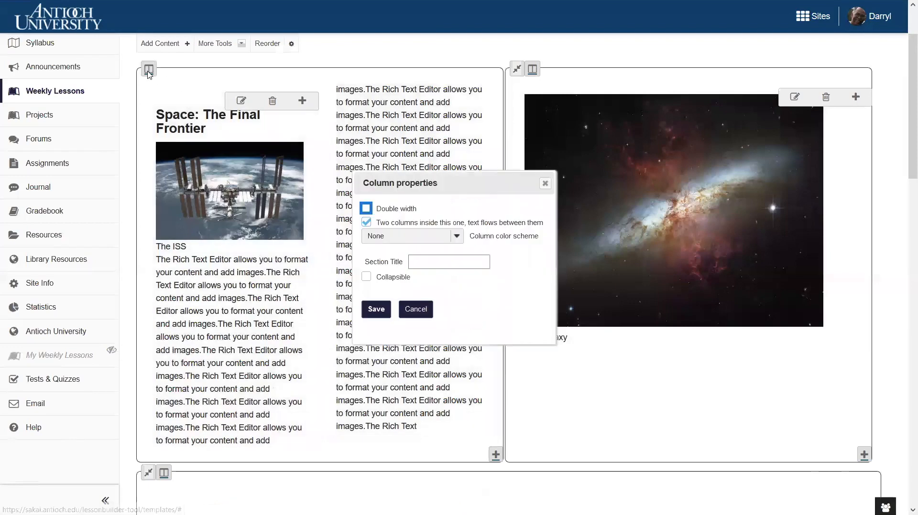
click(366, 209)
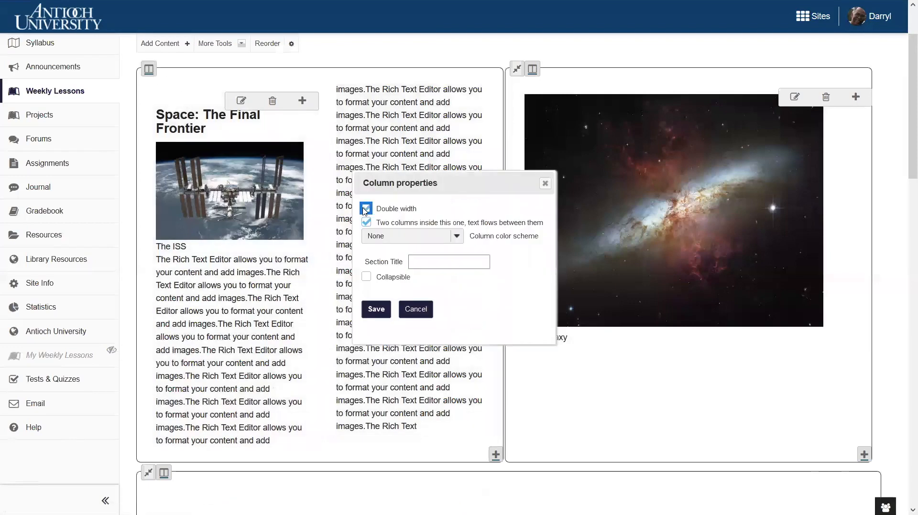
click(377, 312)
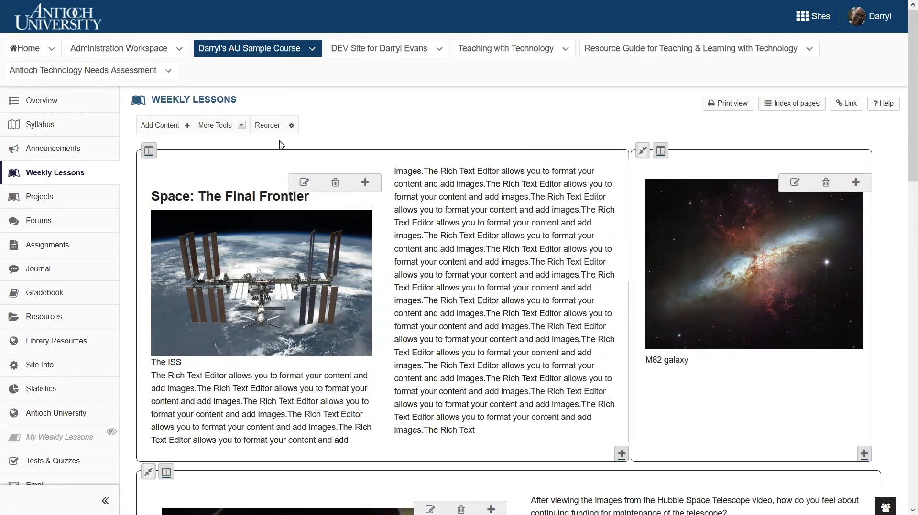
Step: Set the color scheme of the Space: The Final Frontier column to Transparent (no borders) and save
click(149, 152)
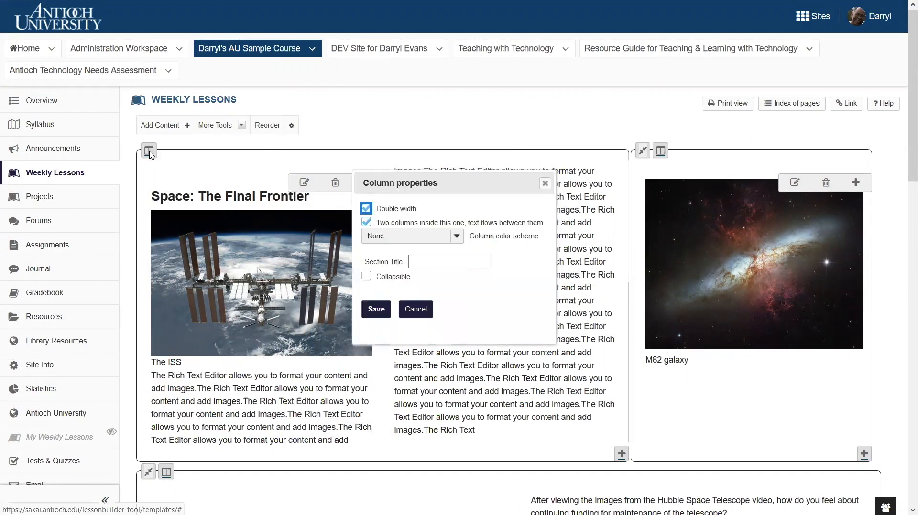
click(457, 236)
click(386, 267)
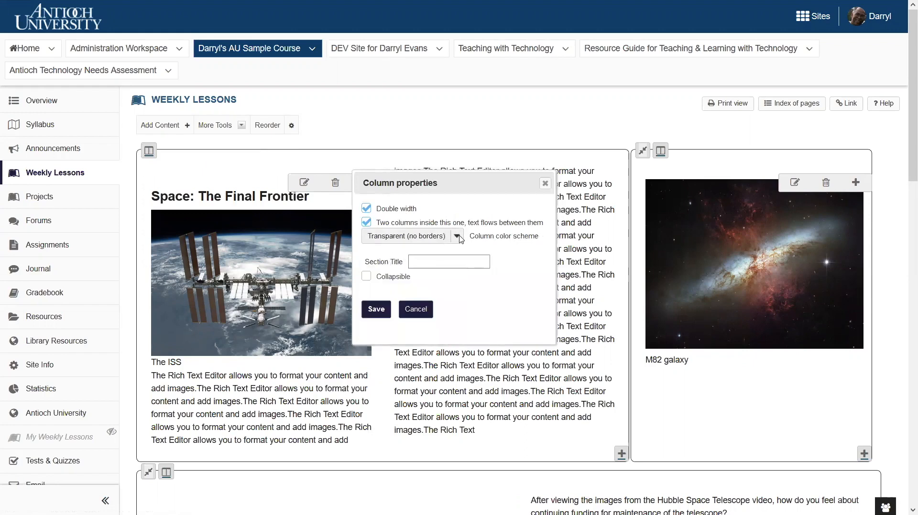
click(378, 312)
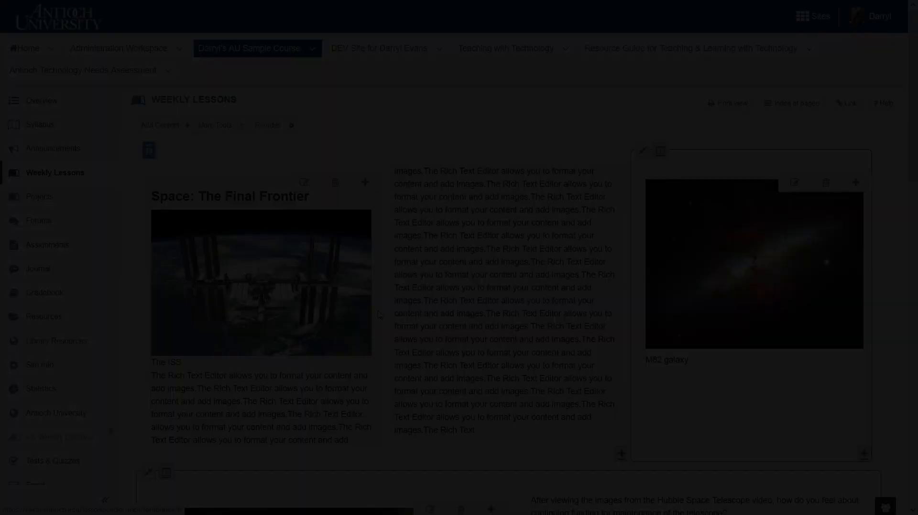